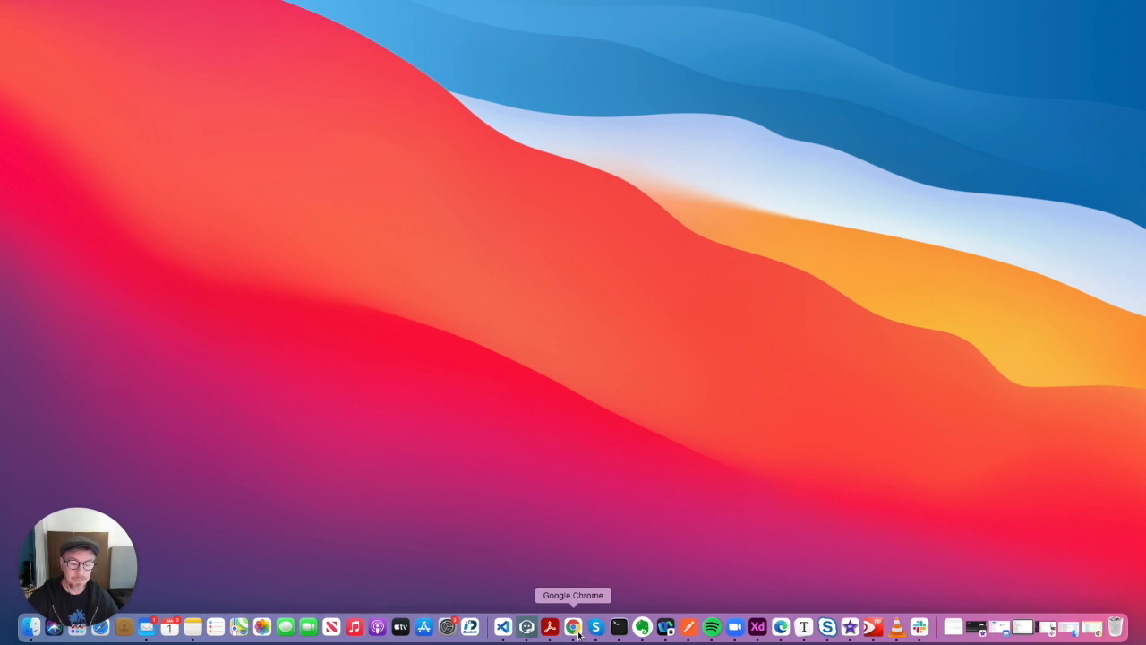
Switch to Chrome, check the Boozang AI extension's status, and sort the Jenkins console output scenarios by result.
{"action": "left_click", "coordinate": [577, 631]}
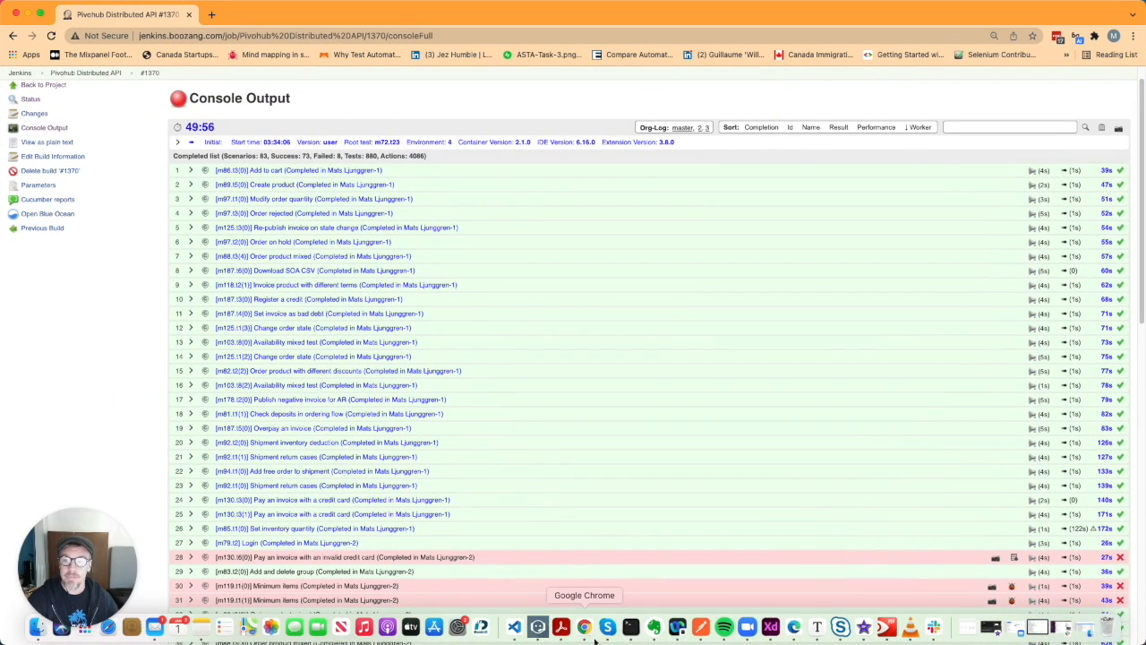
{"action": "left_click", "coordinate": [1076, 35]}
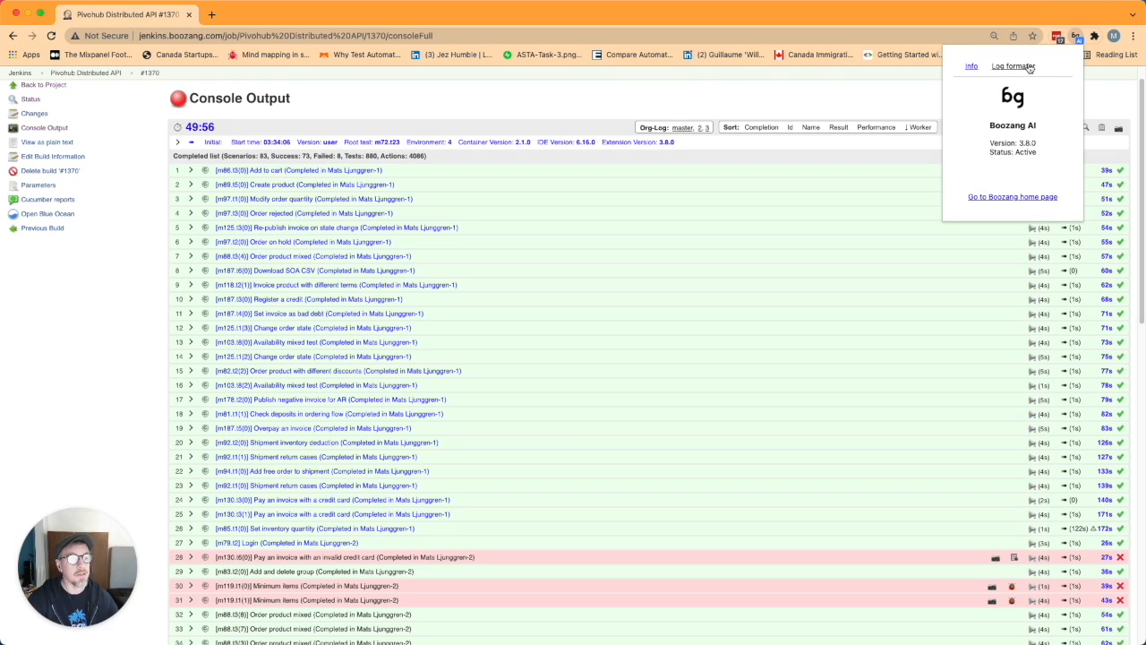
{"action": "left_click", "coordinate": [800, 95]}
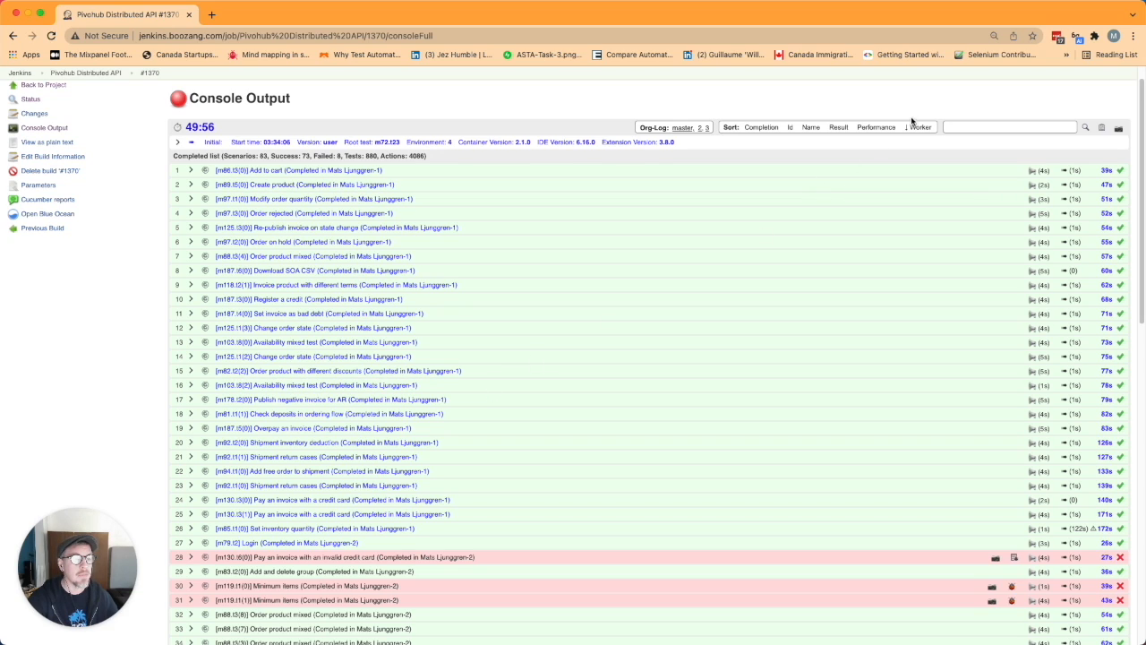
{"action": "left_click", "coordinate": [838, 128]}
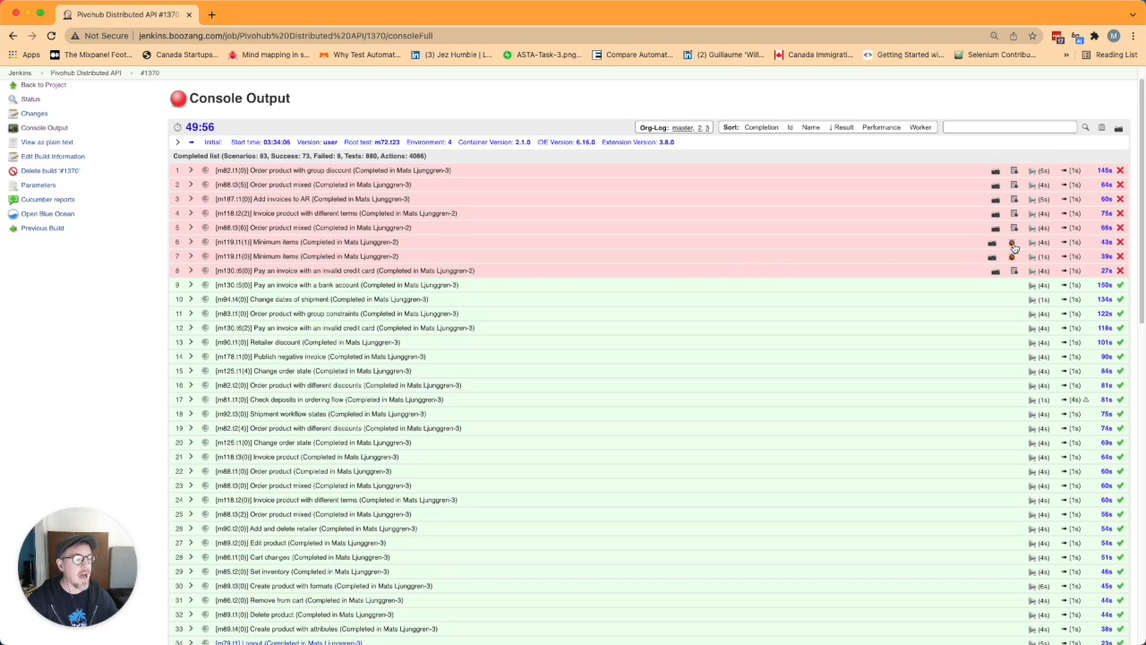
Start a new root cause for the failed "Order product with group discount" scenario and name it "Known bug for memory issue".
{"action": "left_click", "coordinate": [1016, 171]}
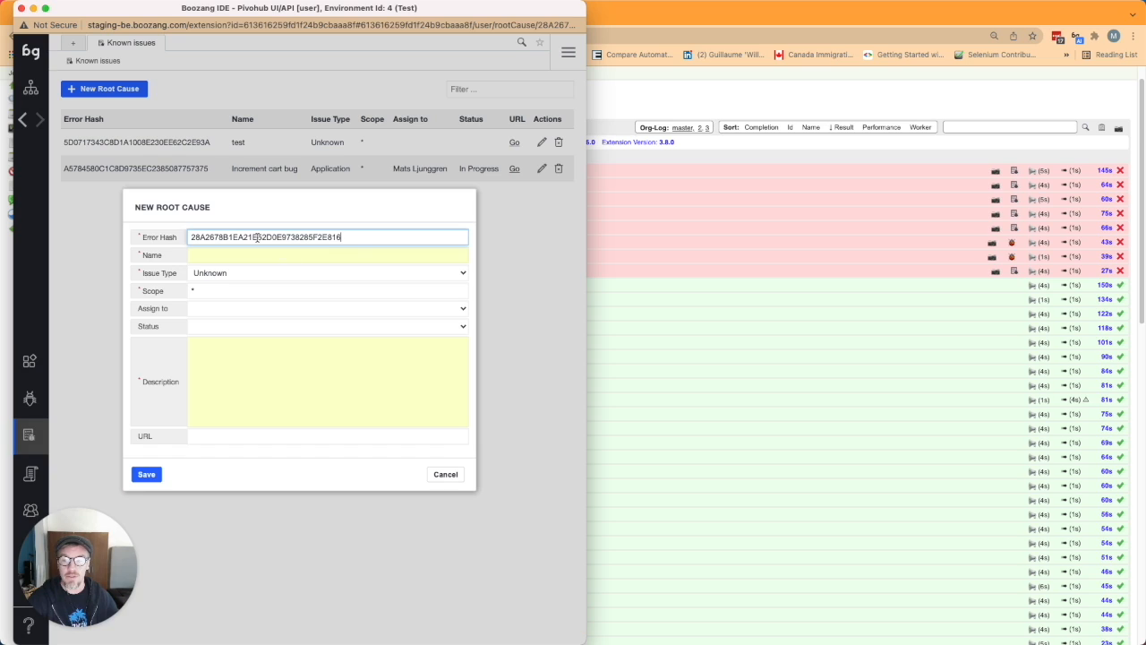
{"action": "double_click", "coordinate": [257, 237]}
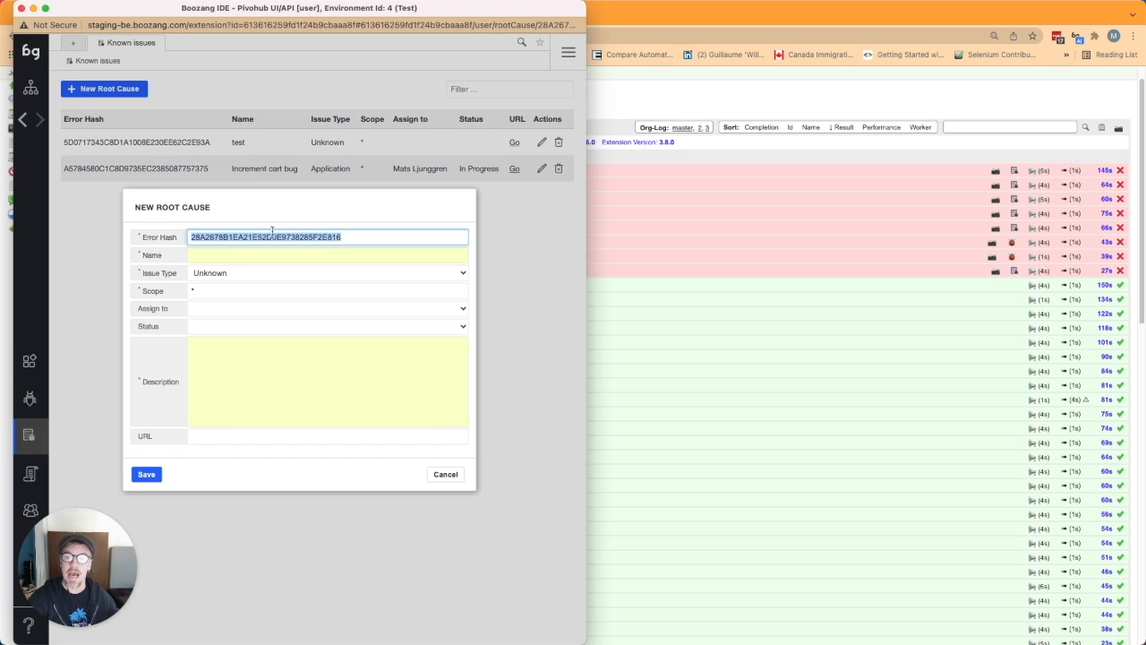
{"action": "left_click", "coordinate": [230, 259]}
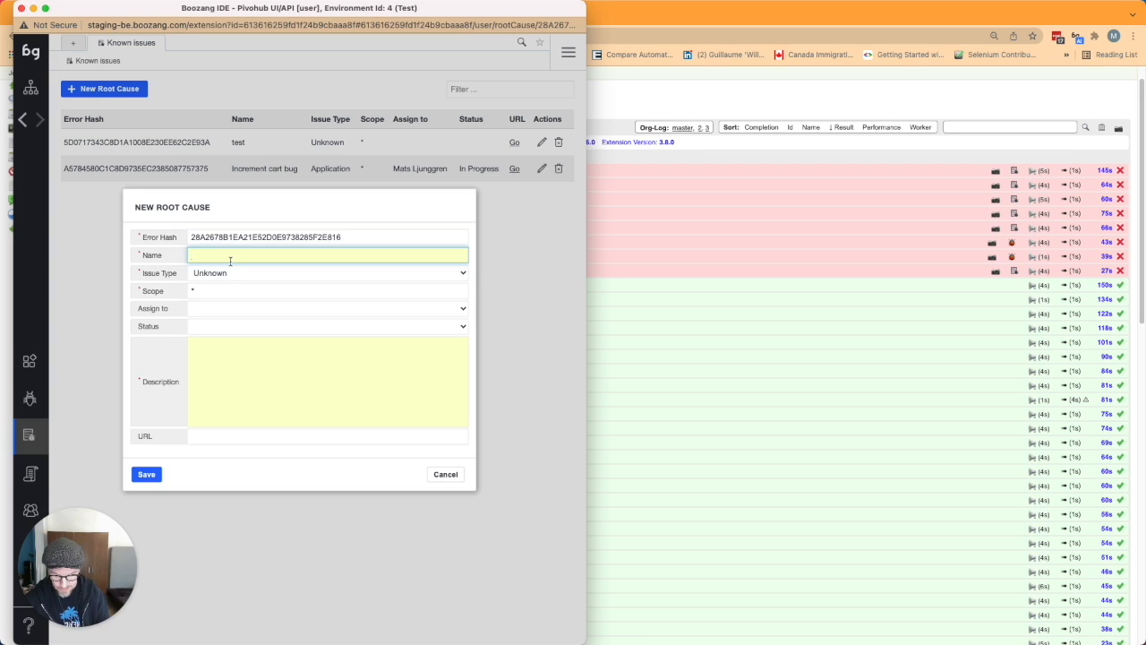
{"action": "type", "text": "Known bug"}
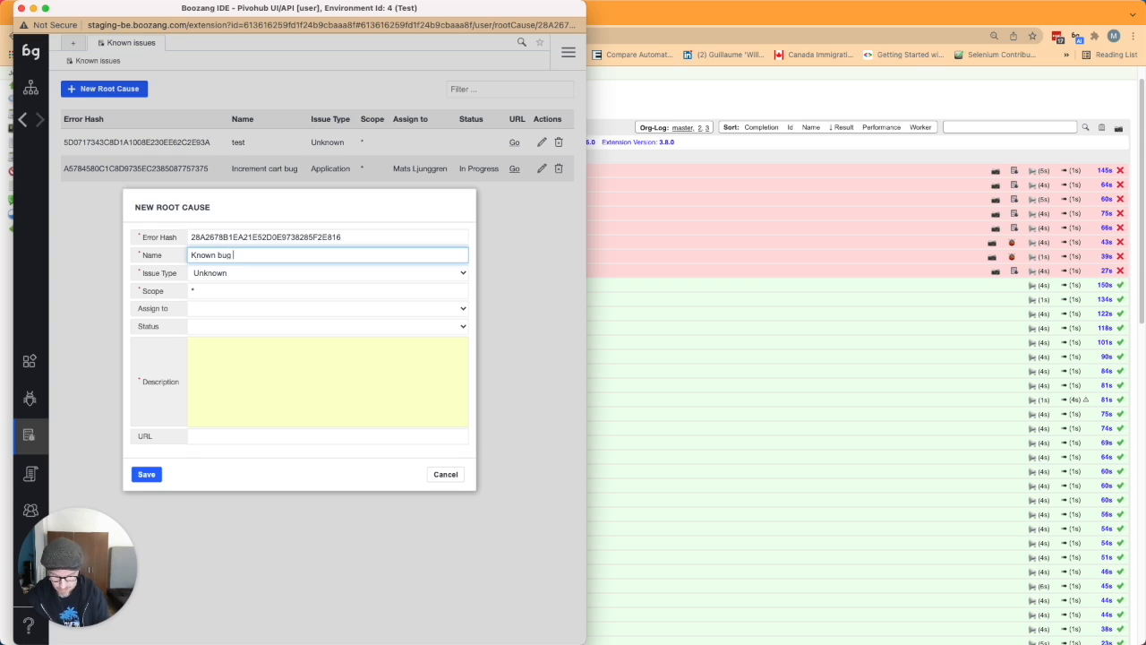
{"action": "type", "text": " for mem"}
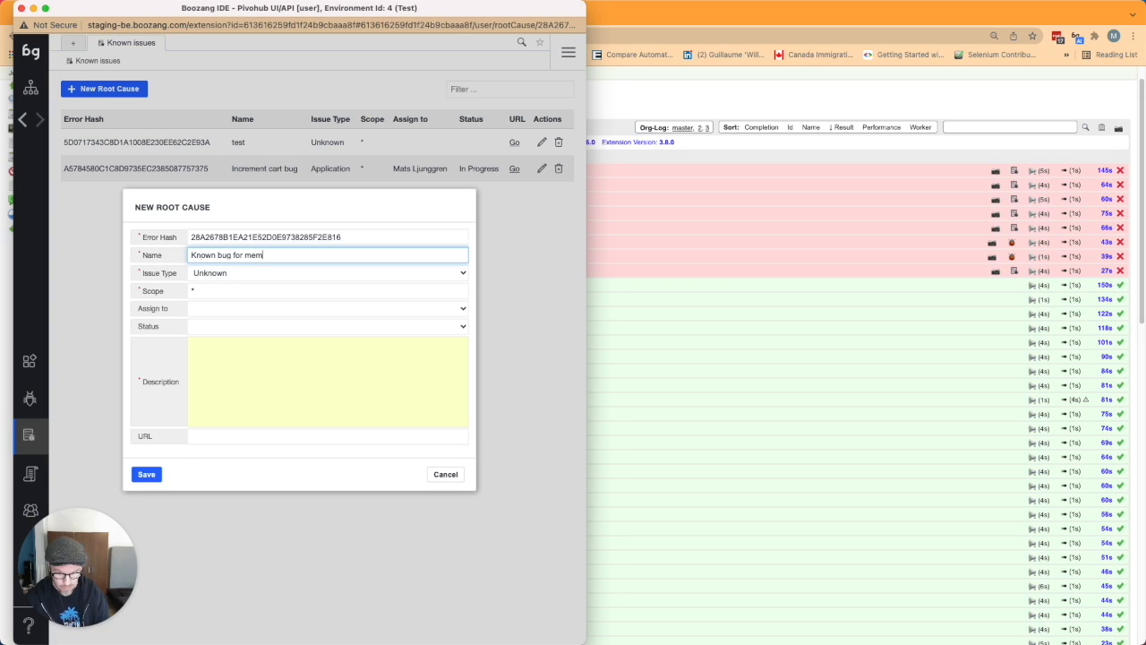
{"action": "type", "text": "or"}
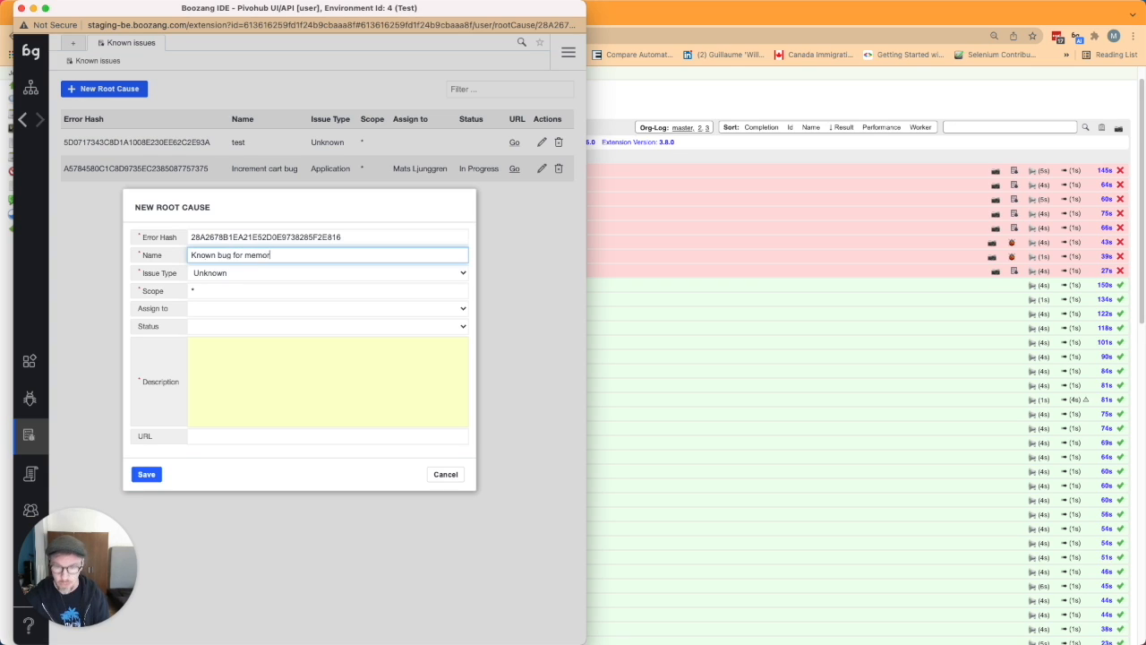
{"action": "type", "text": "y issue"}
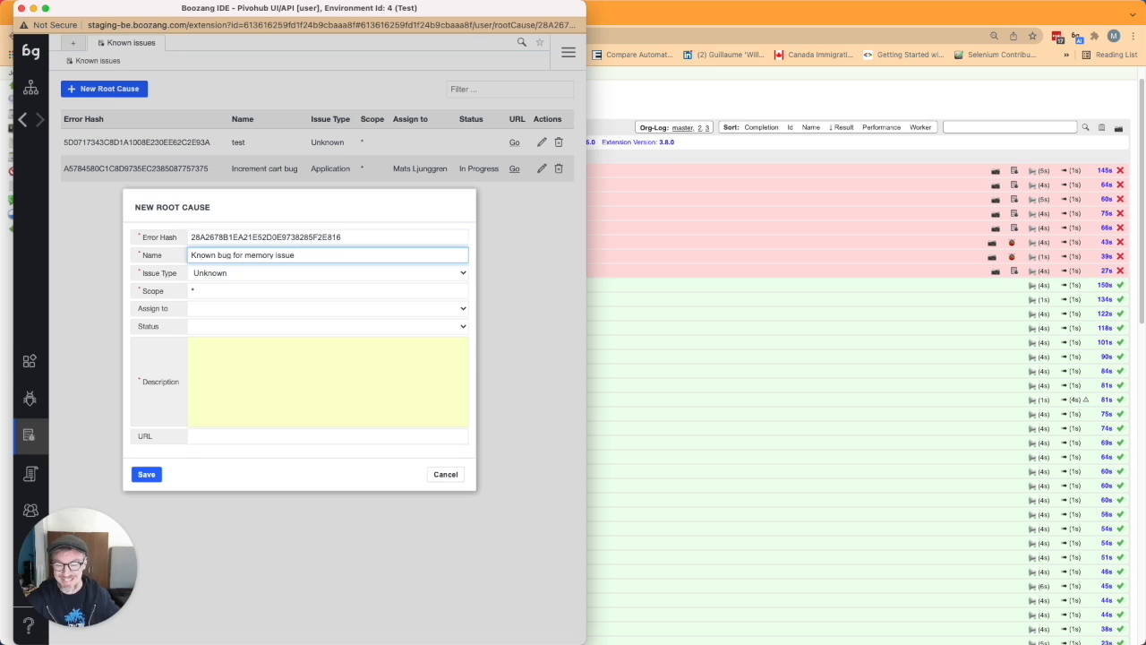
Set the root cause's issue type to Application, assign it to the team member, and set its status to New.
{"action": "left_click", "coordinate": [234, 273]}
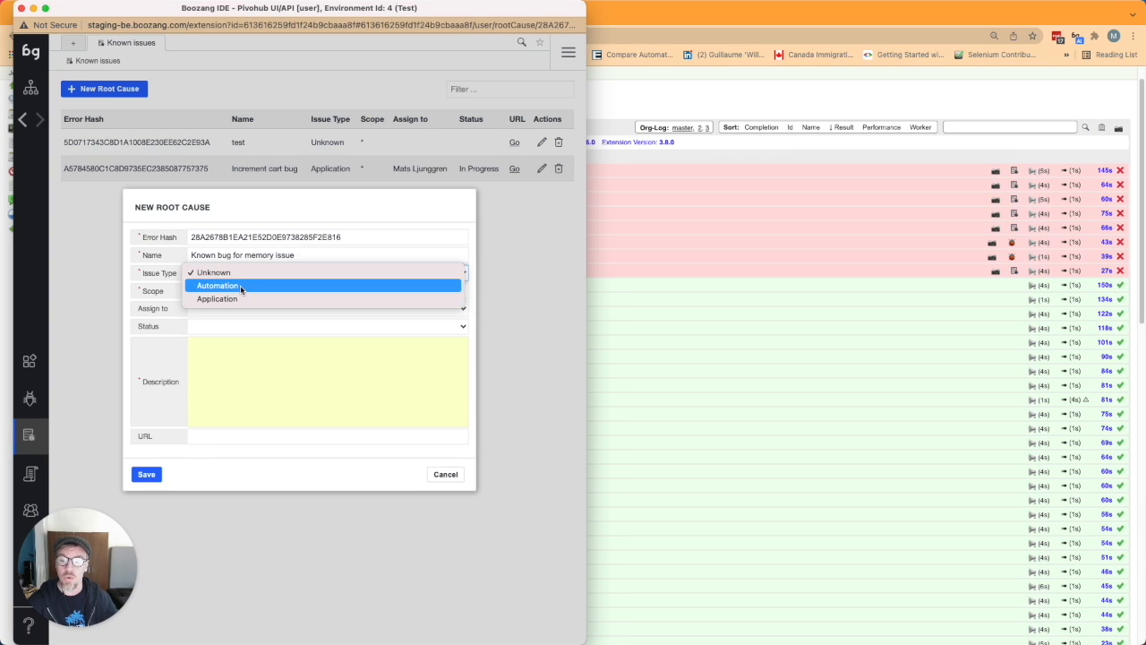
{"action": "left_click", "coordinate": [240, 299]}
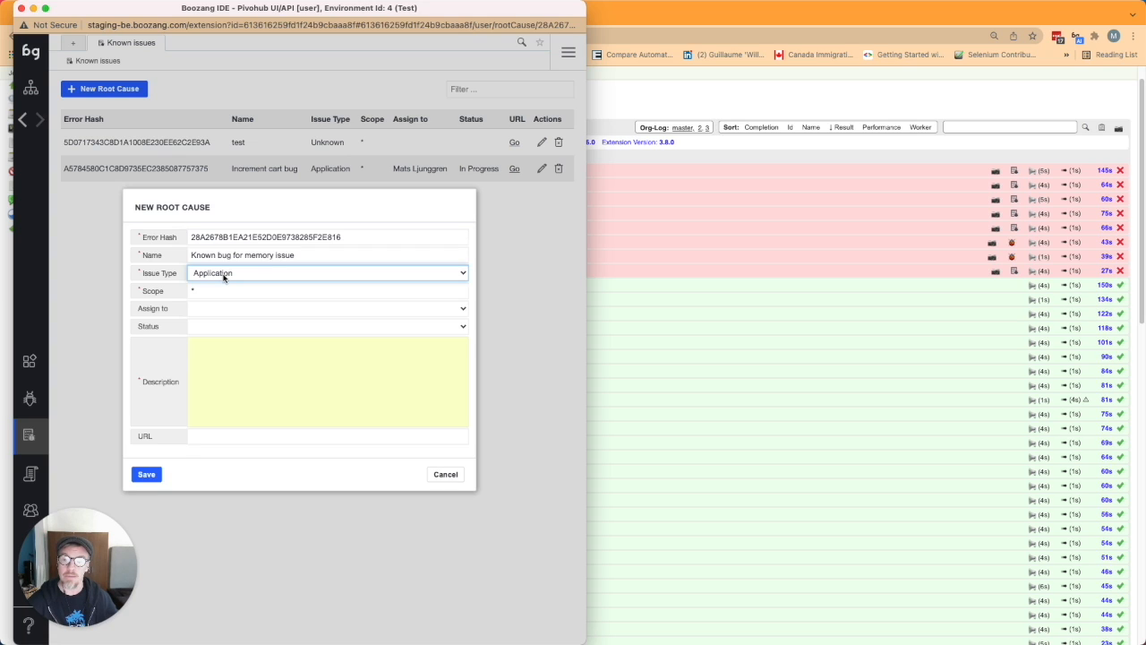
{"action": "left_click", "coordinate": [208, 291]}
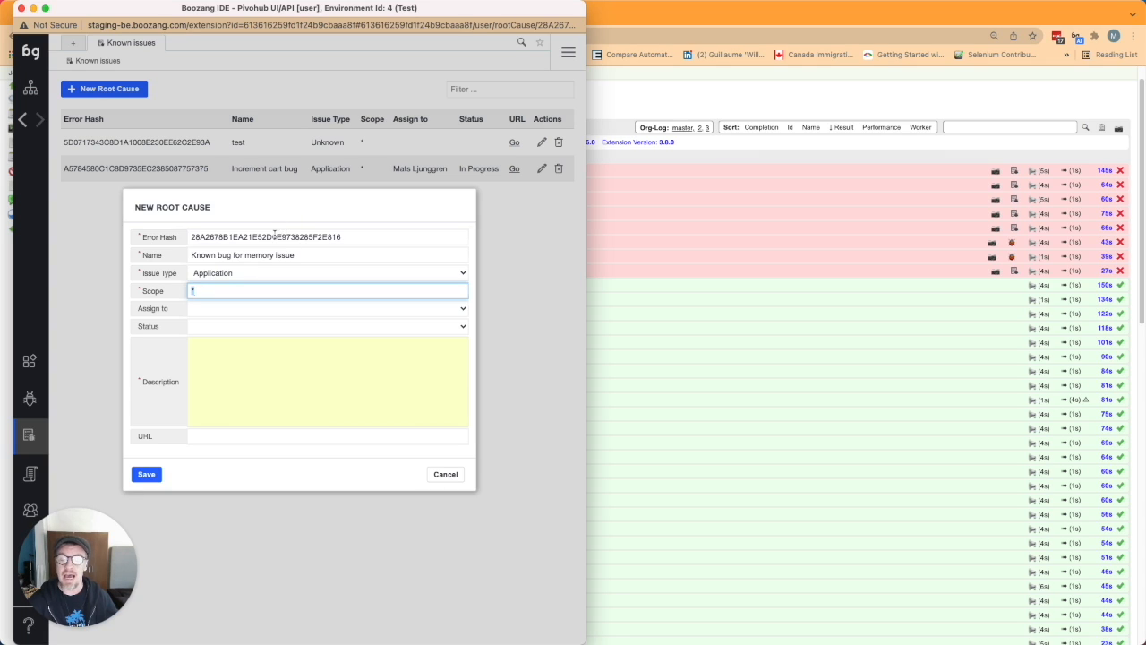
{"action": "left_click", "coordinate": [209, 309]}
{"action": "left_click", "coordinate": [208, 336]}
{"action": "left_click", "coordinate": [206, 327]}
{"action": "left_click", "coordinate": [205, 328]}
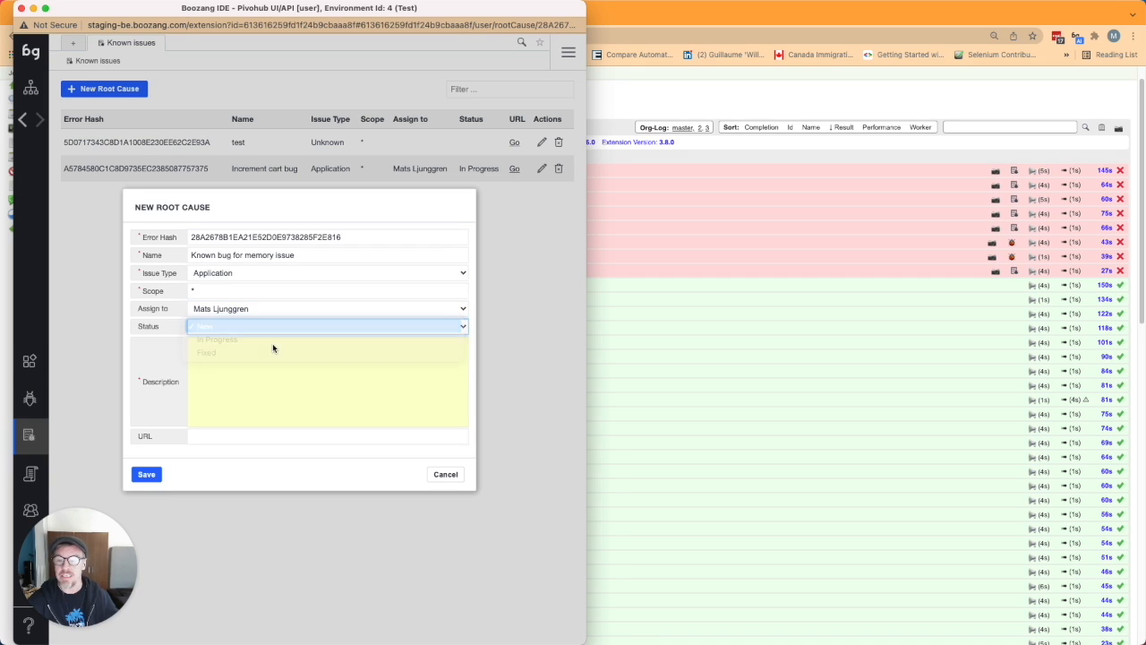
Describe the root cause as "This issue occurs when too many workers are accessing the application".
{"action": "left_click", "coordinate": [241, 352]}
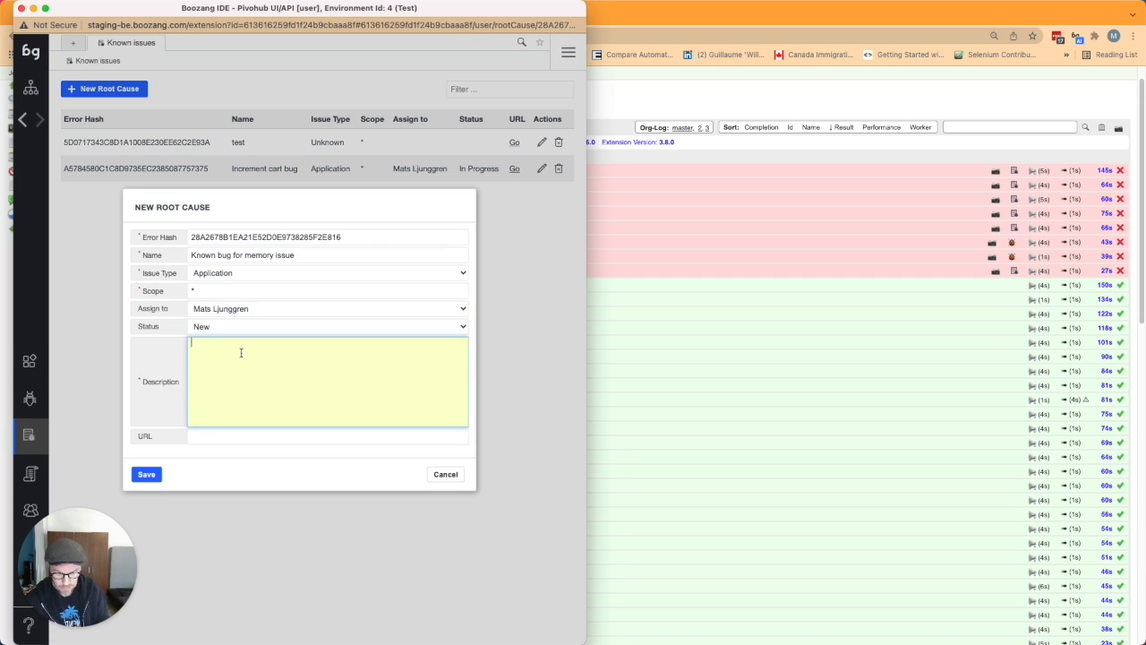
{"action": "type", "text": "This"}
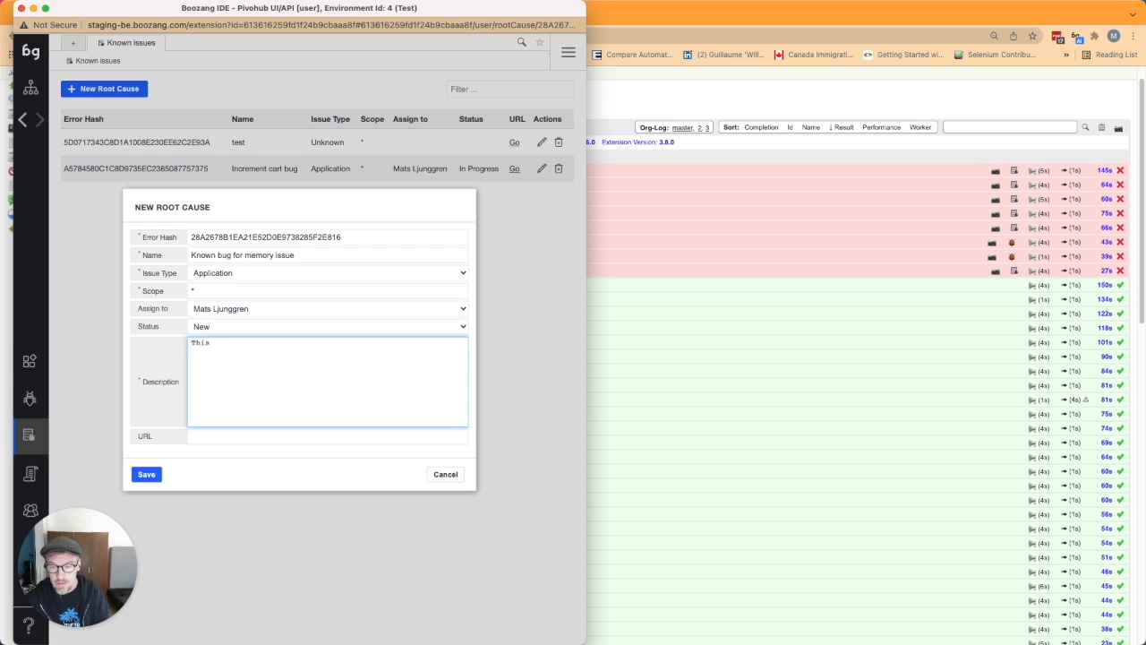
{"action": "type", "text": " issue occur"}
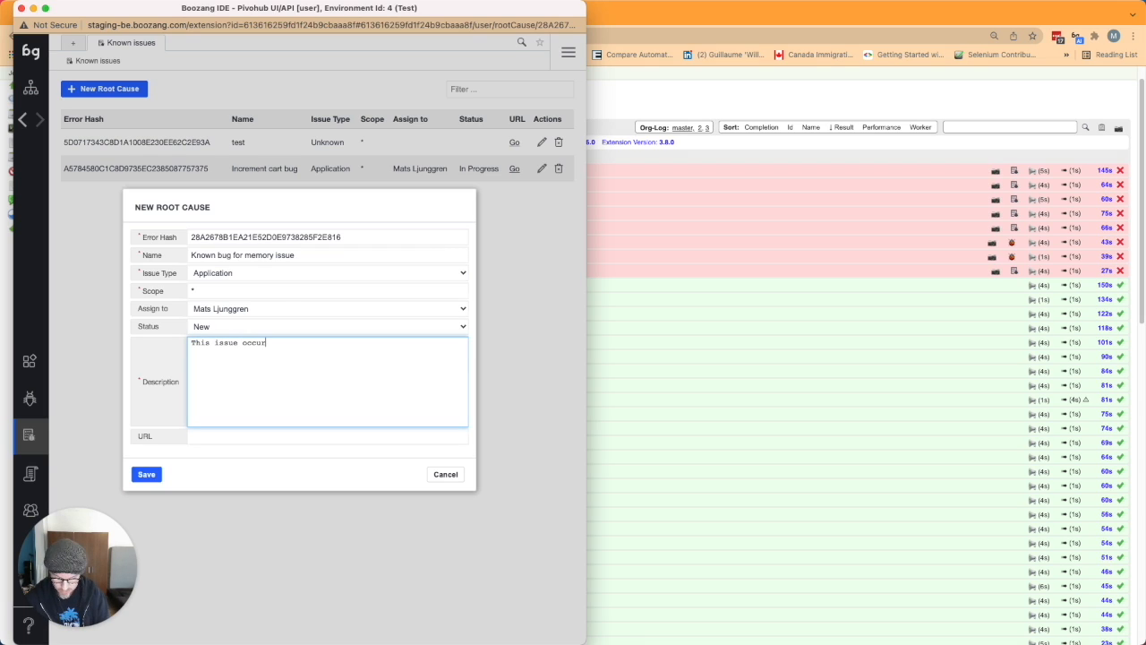
{"action": "type", "text": "s when too"}
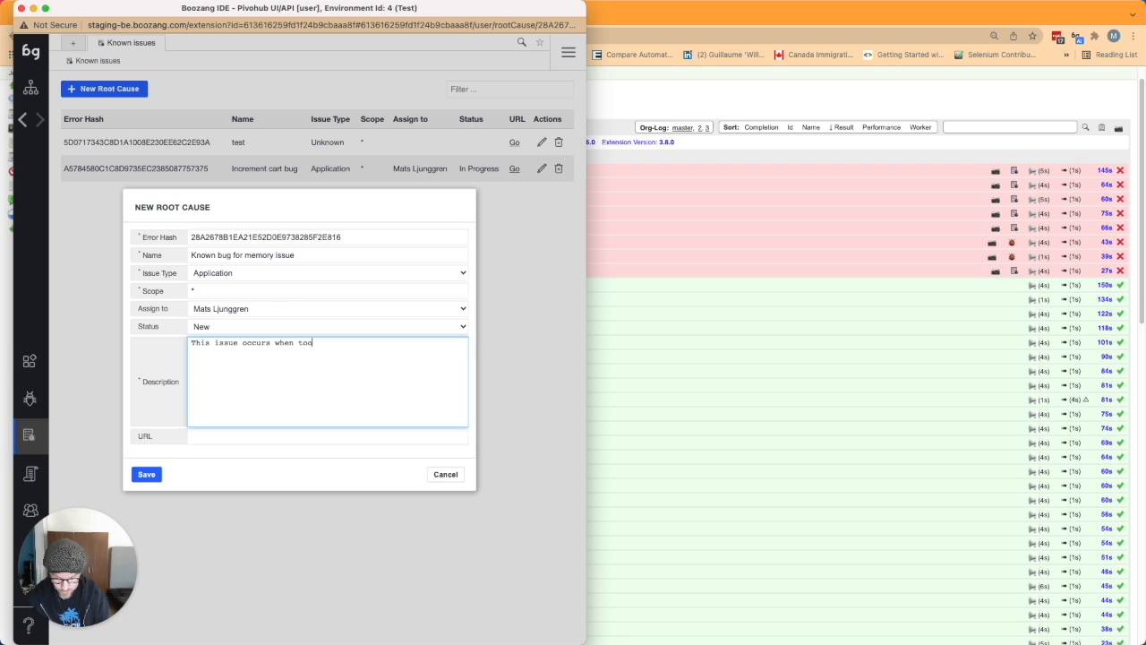
{"action": "type", "text": " many wor"}
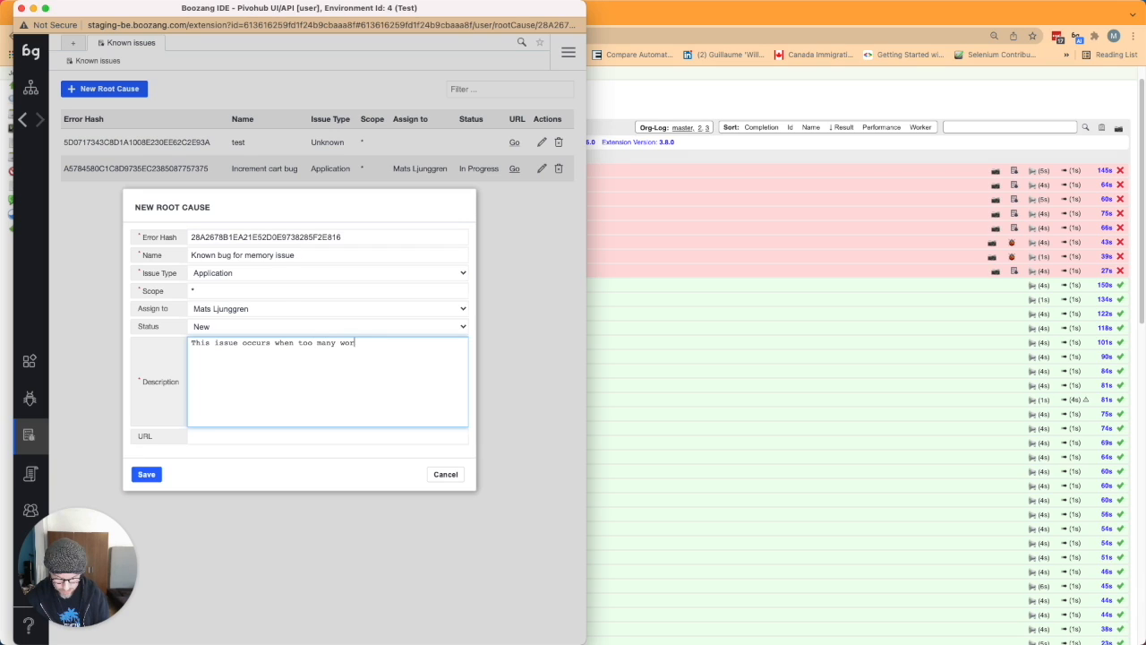
{"action": "type", "text": "kers are acce"}
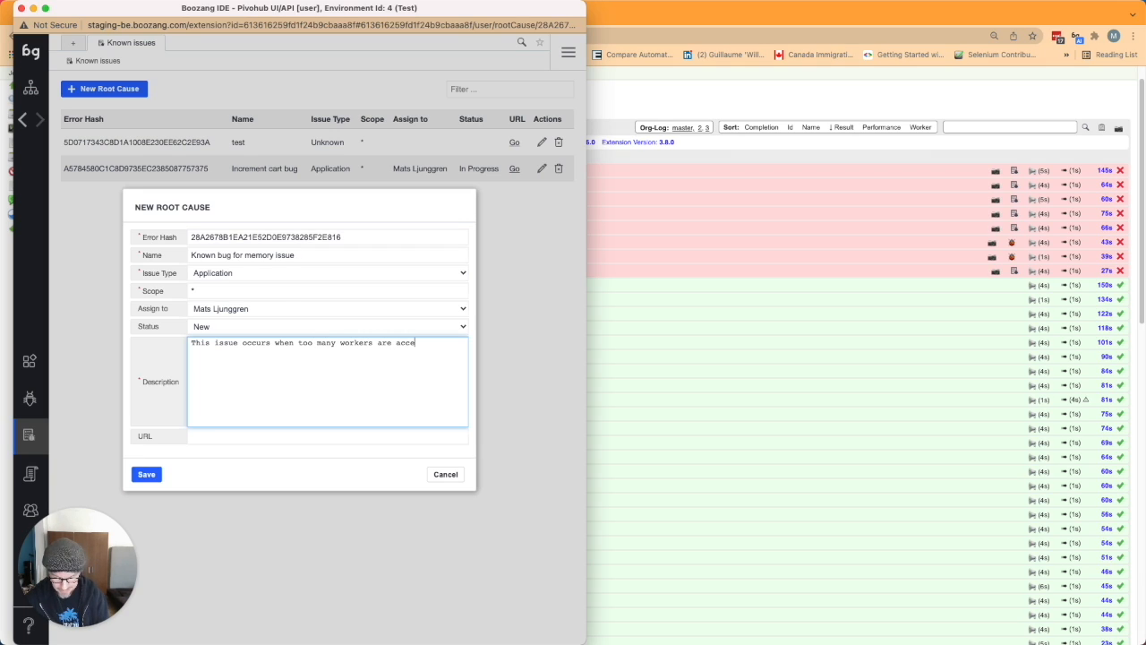
{"action": "type", "text": "ssing the application"}
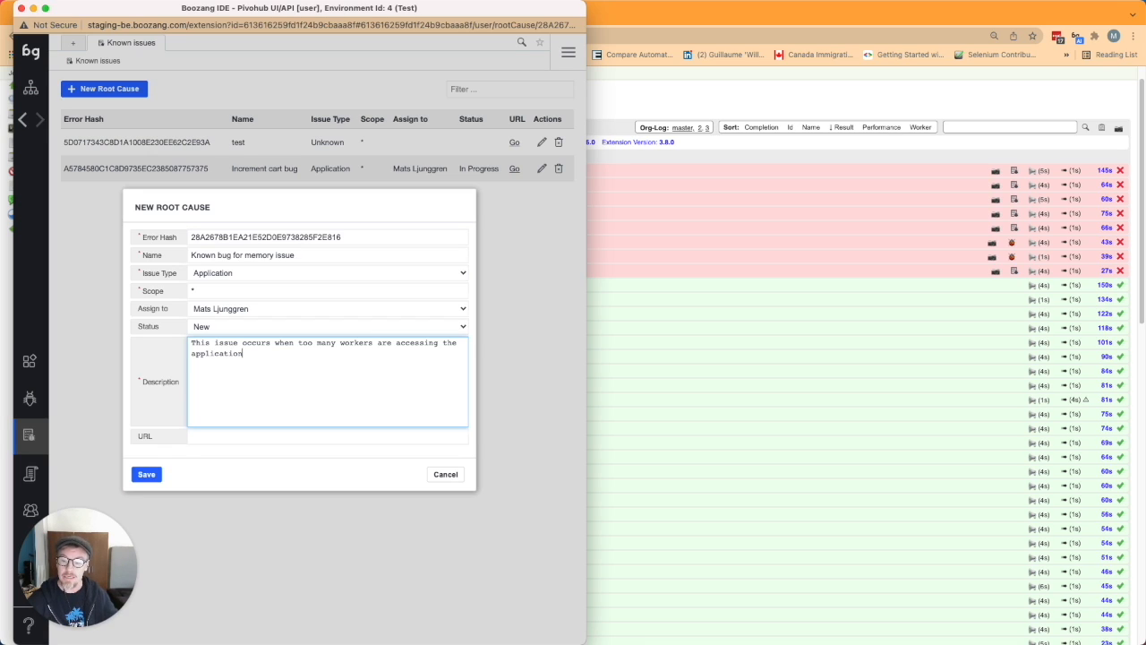
{"action": "left_click", "coordinate": [270, 438]}
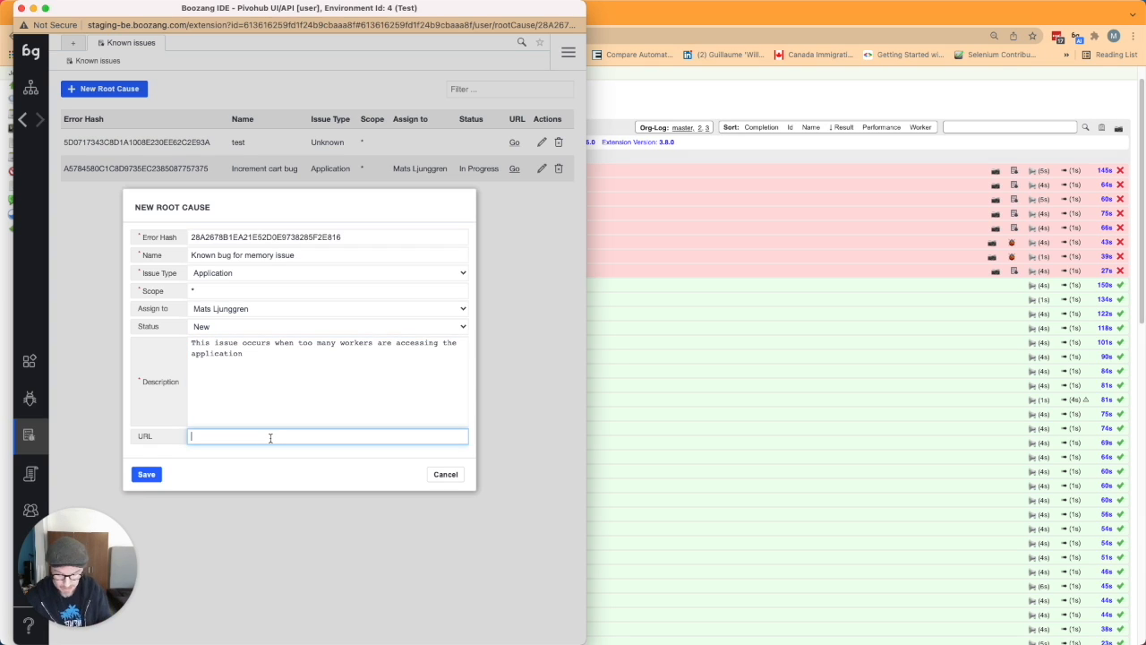
{"action": "type", "text": "http"}
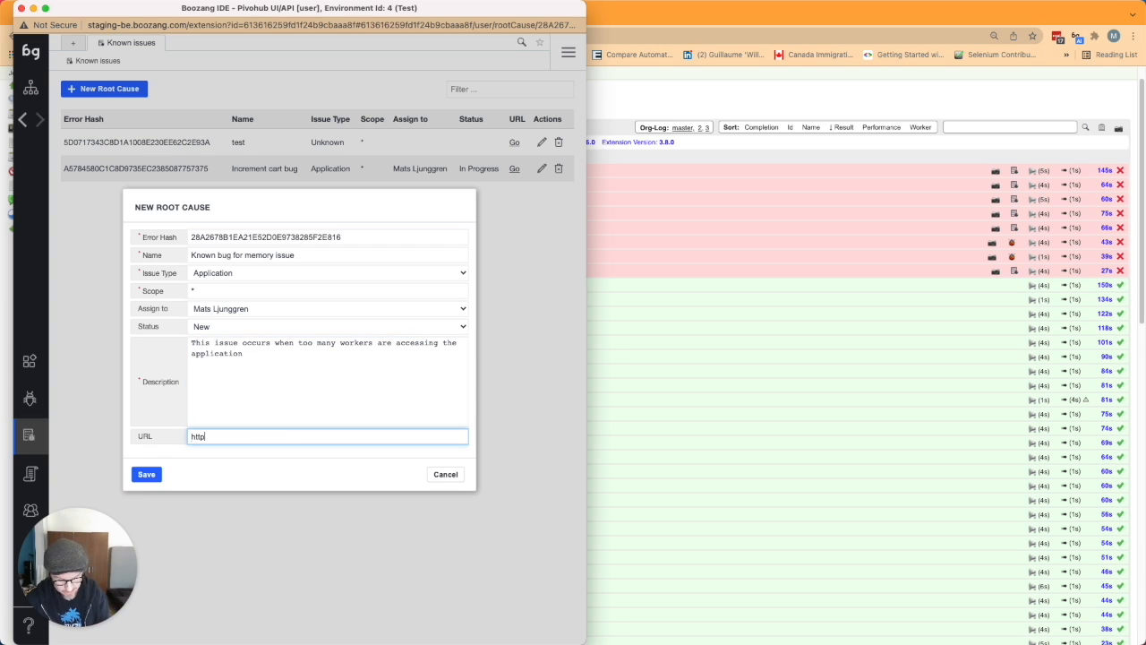
{"action": "type", "text": "://myticketsystem.com/"}
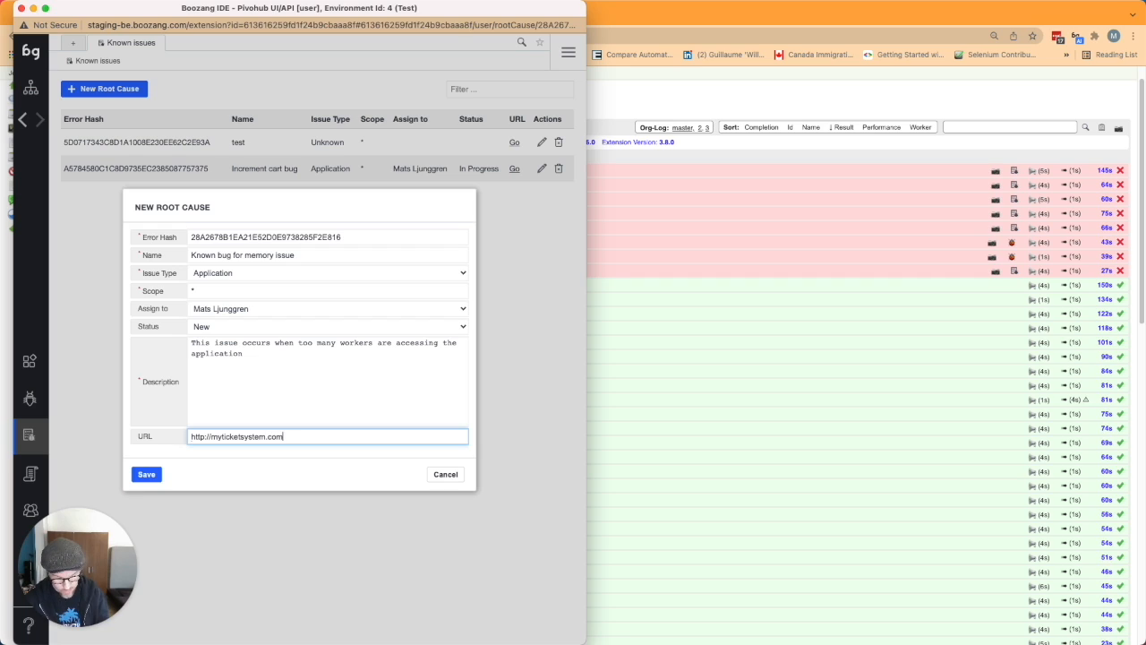
{"action": "type", "text": "issueid"}
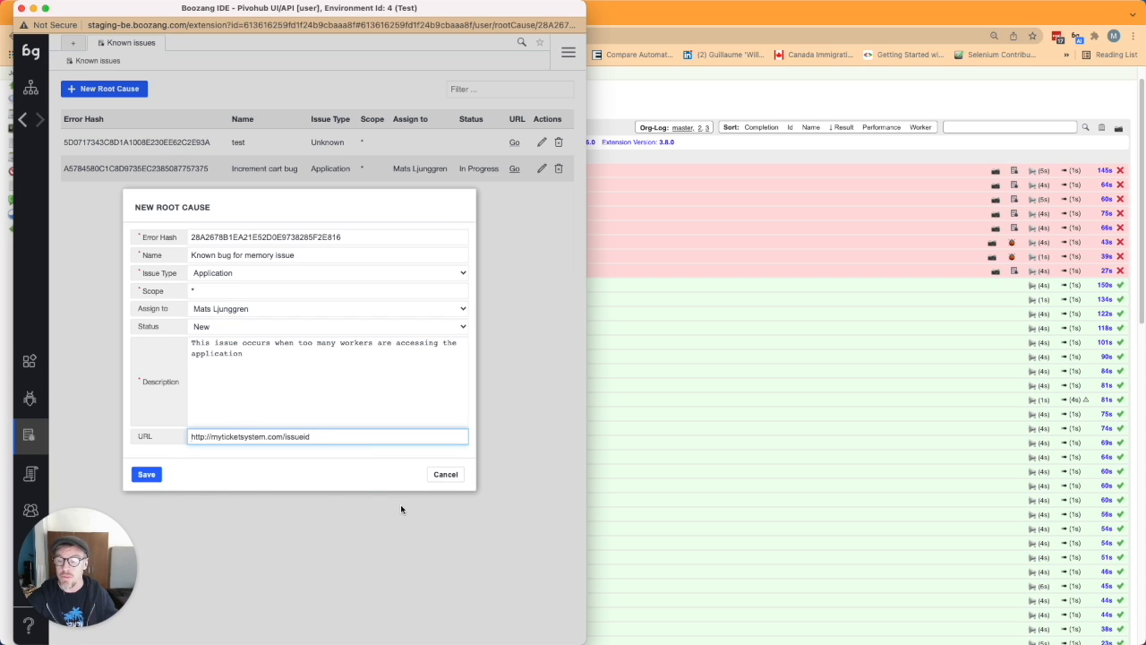
{"action": "left_click", "coordinate": [146, 474]}
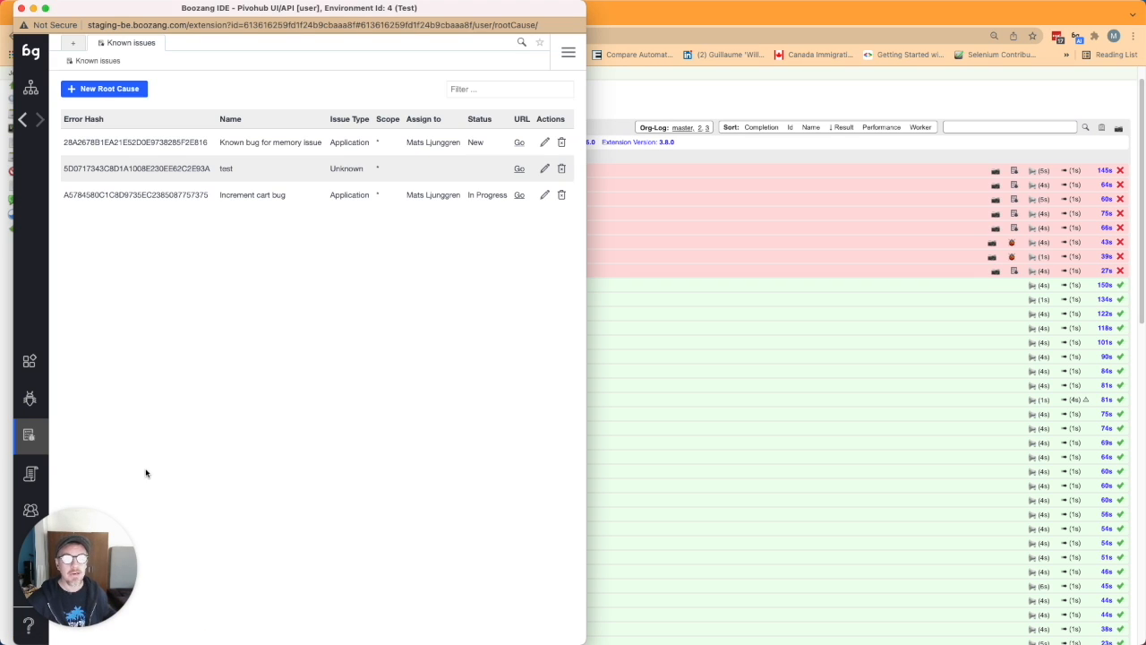
Return to the Jenkins console output, open the Jira ticket linked to the first "Minimum items" failure, and close its page.
{"action": "left_click", "coordinate": [870, 102]}
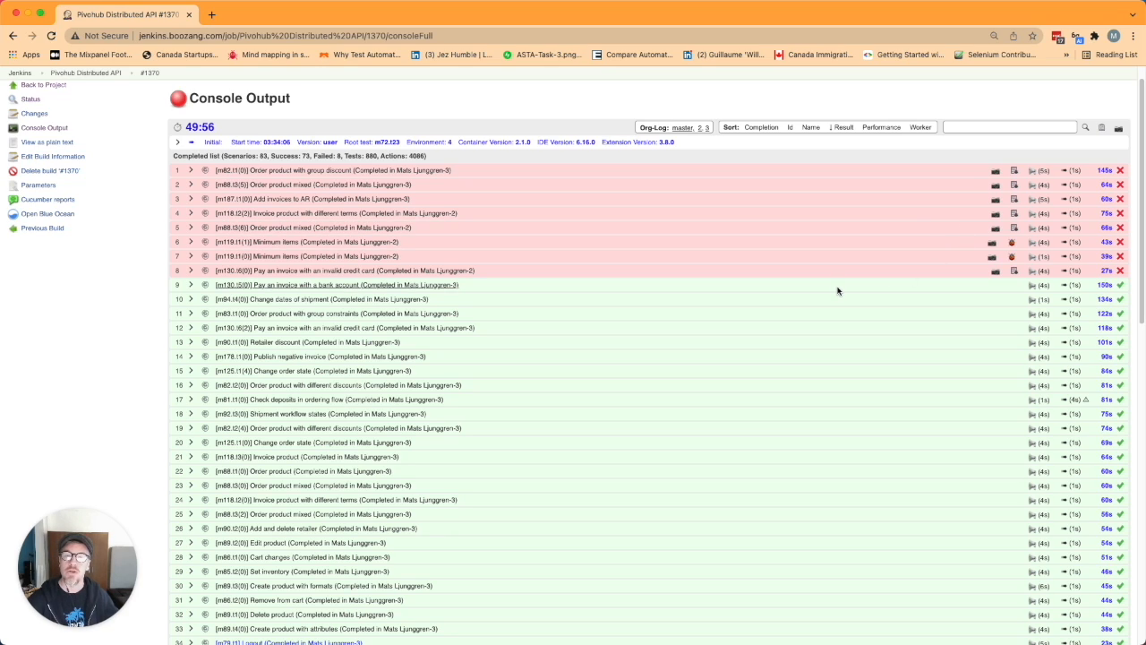
{"action": "left_click", "coordinate": [1013, 243]}
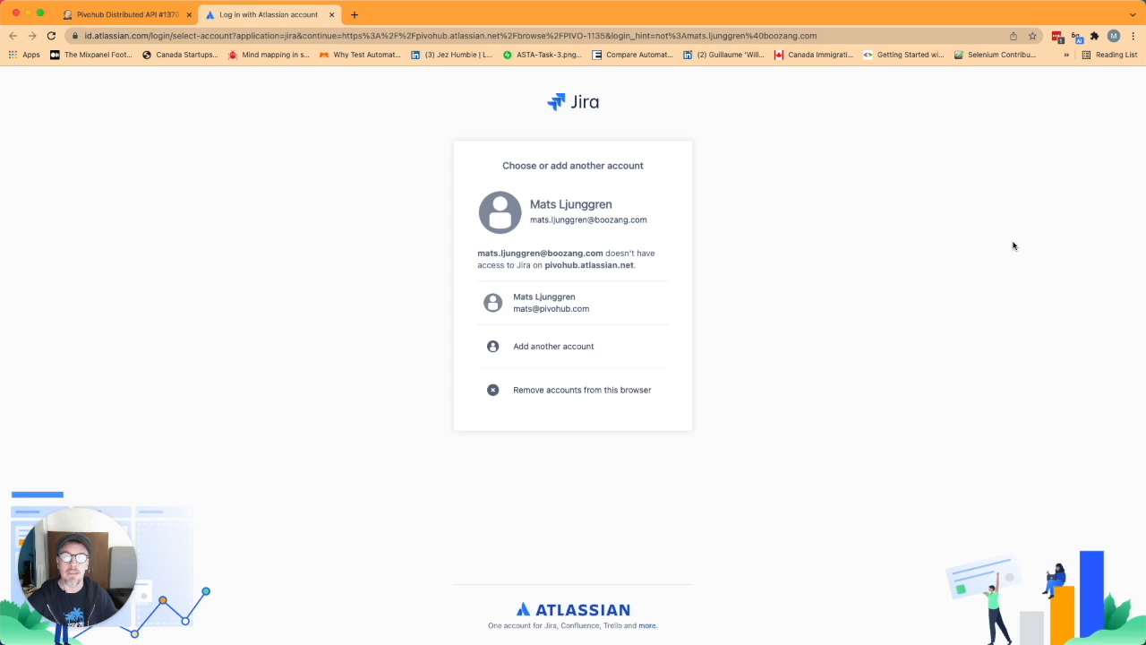
{"action": "left_click", "coordinate": [331, 15]}
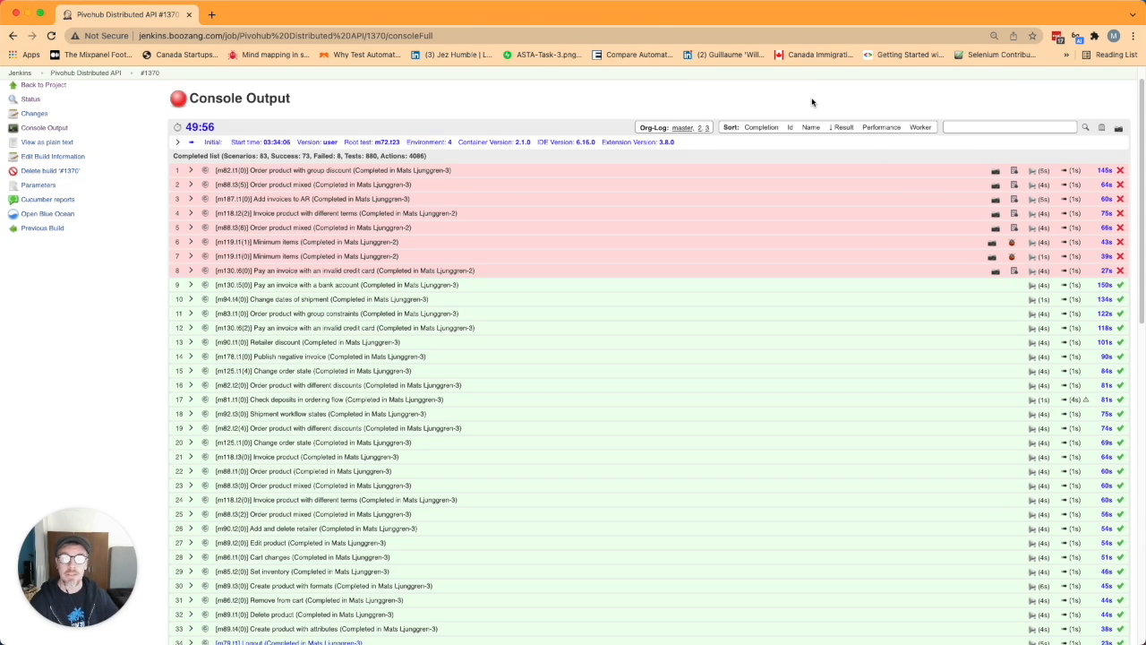
{"action": "left_click", "coordinate": [1015, 213]}
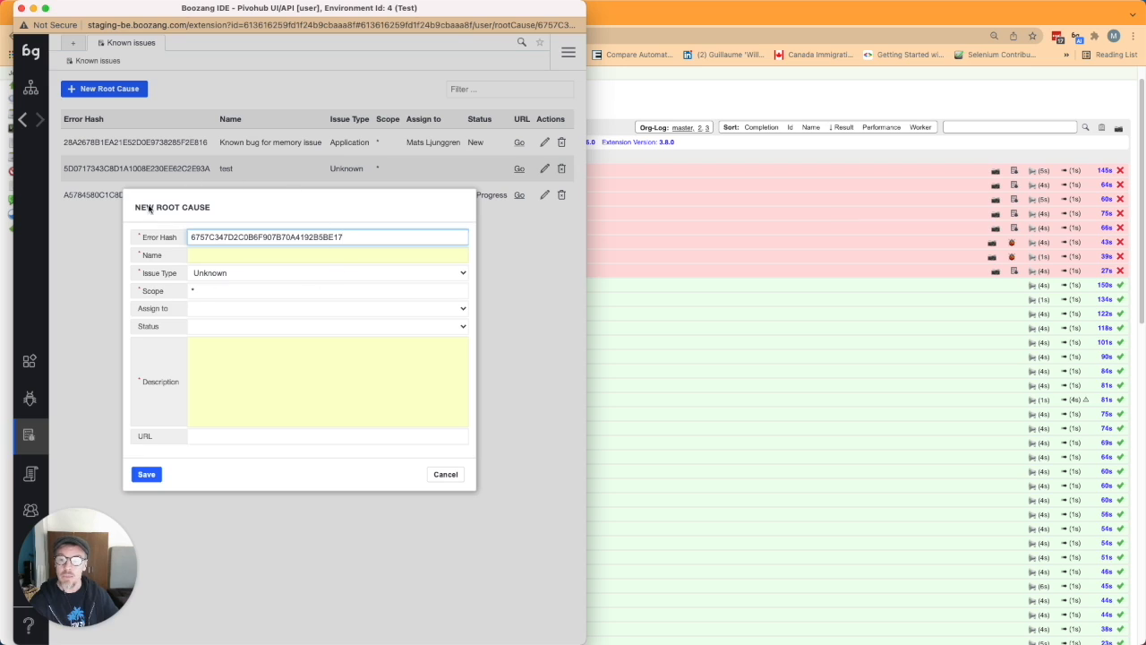
{"action": "left_click", "coordinate": [298, 380]}
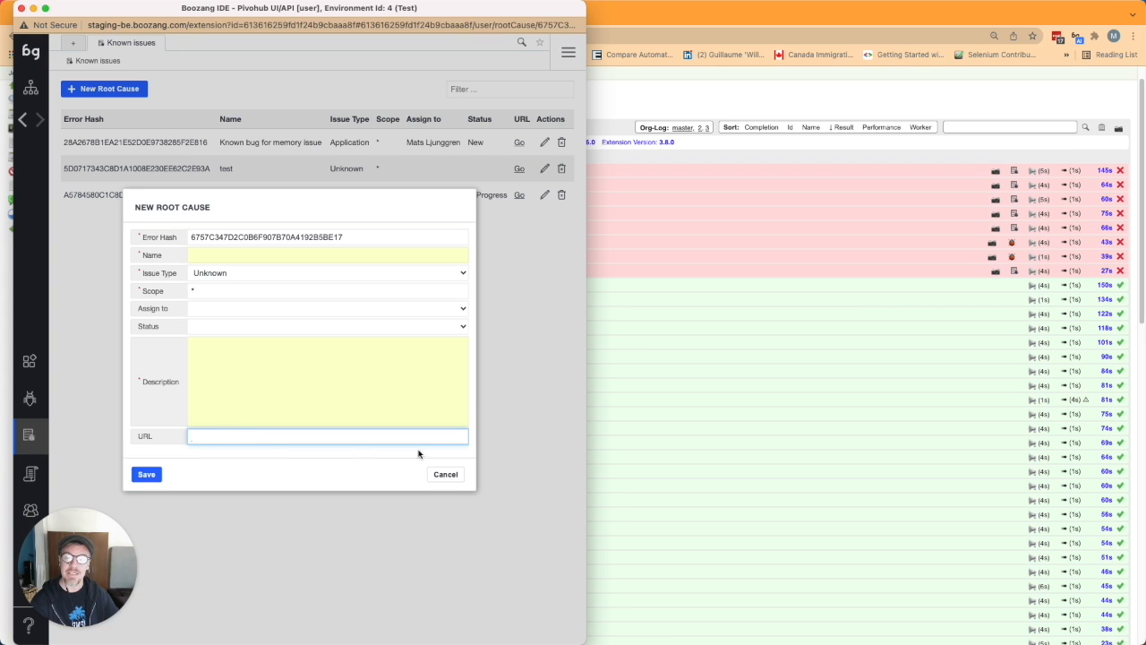
{"action": "left_click", "coordinate": [458, 474]}
{"action": "left_click", "coordinate": [867, 242]}
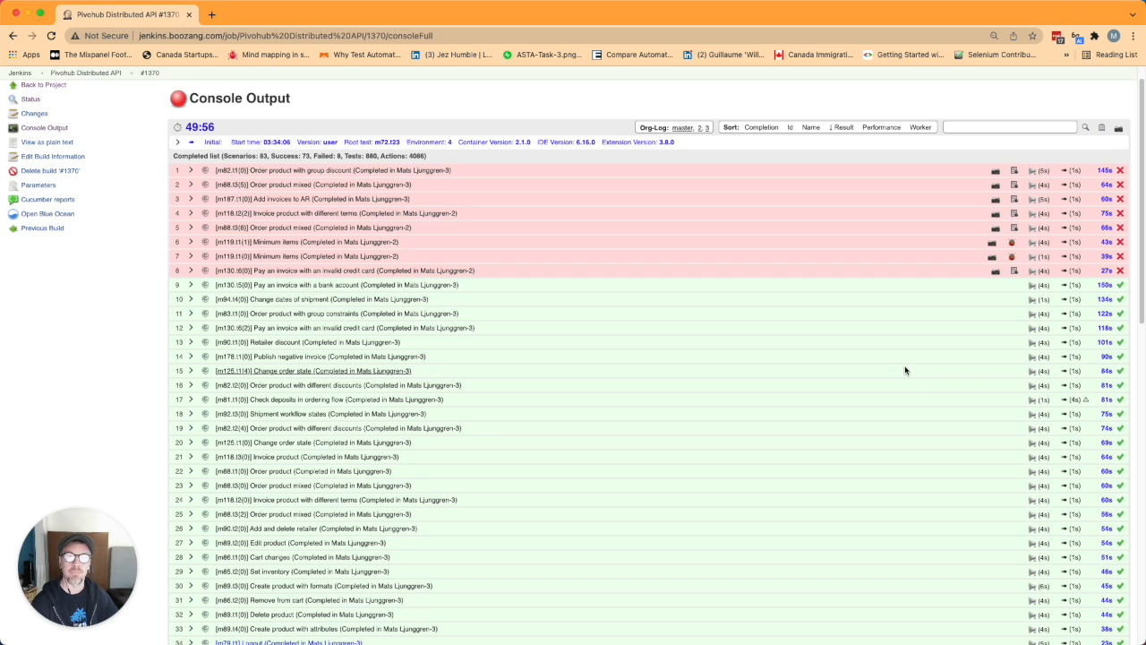
Open the bz-report-2022-01-01.html report from the Pivohub Distributed API project's workspace.
{"action": "left_click", "coordinate": [89, 75]}
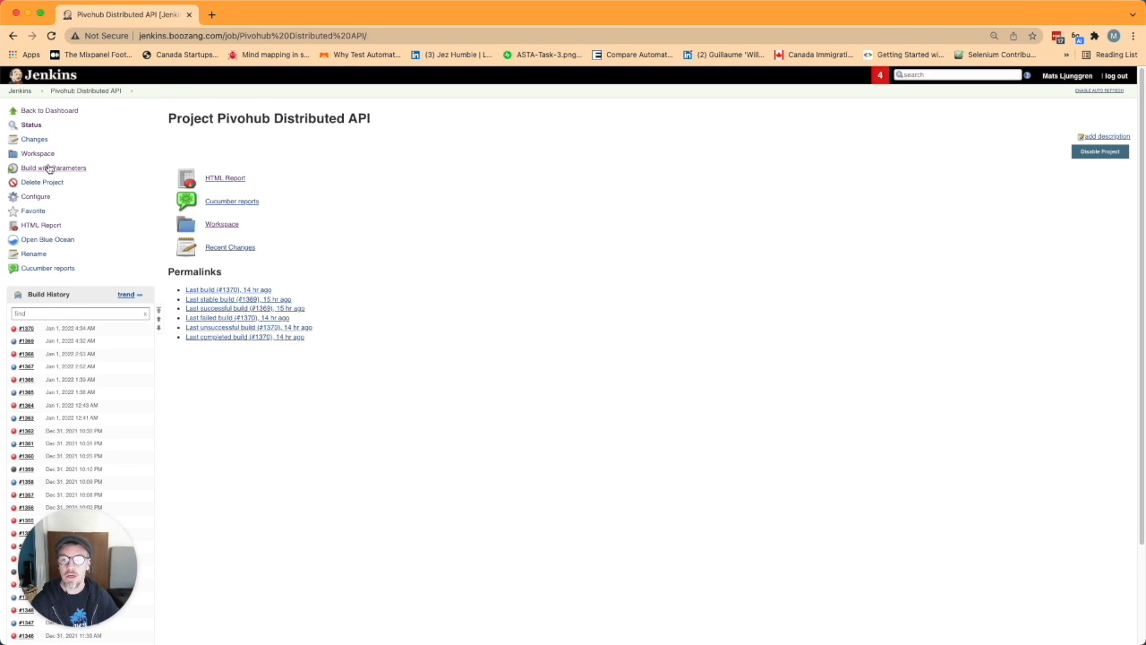
{"action": "left_click", "coordinate": [39, 154]}
{"action": "scroll", "coordinate": [354, 356], "scroll_direction": "down", "scroll_amount": 3}
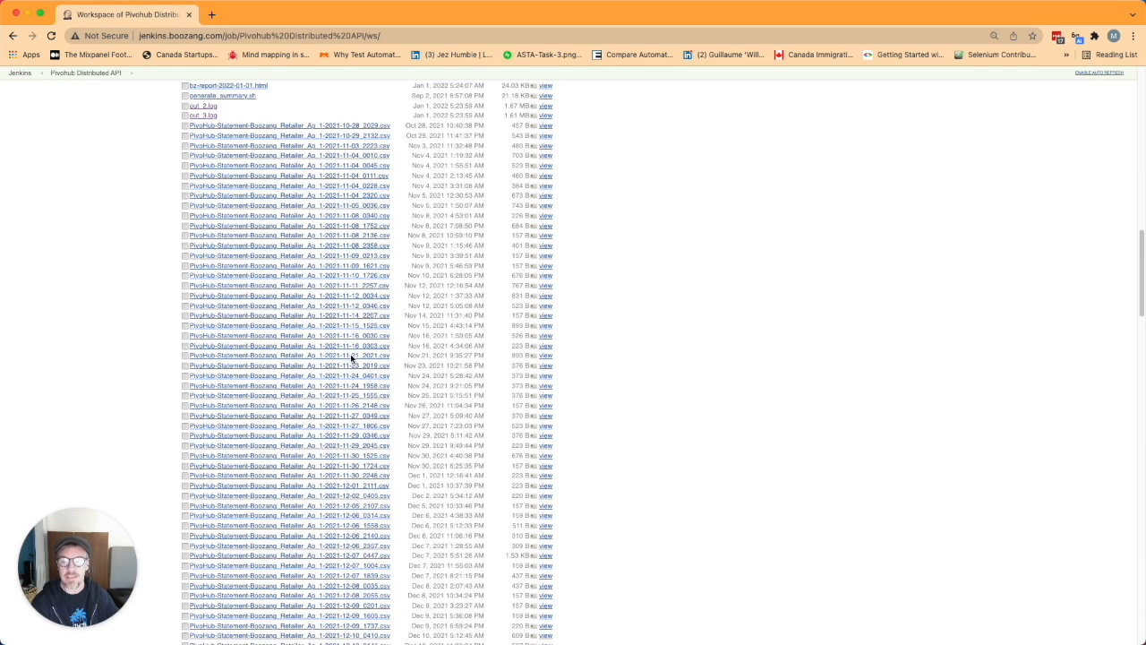
{"action": "scroll", "coordinate": [353, 361], "scroll_direction": "up", "scroll_amount": 1}
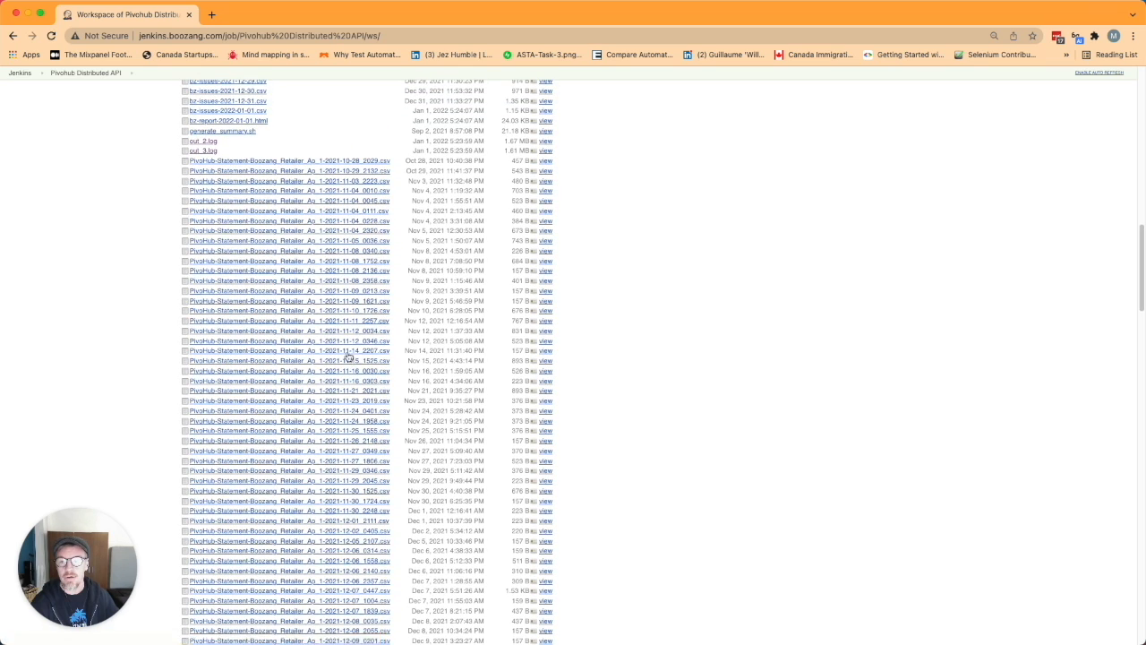
{"action": "left_click", "coordinate": [251, 122]}
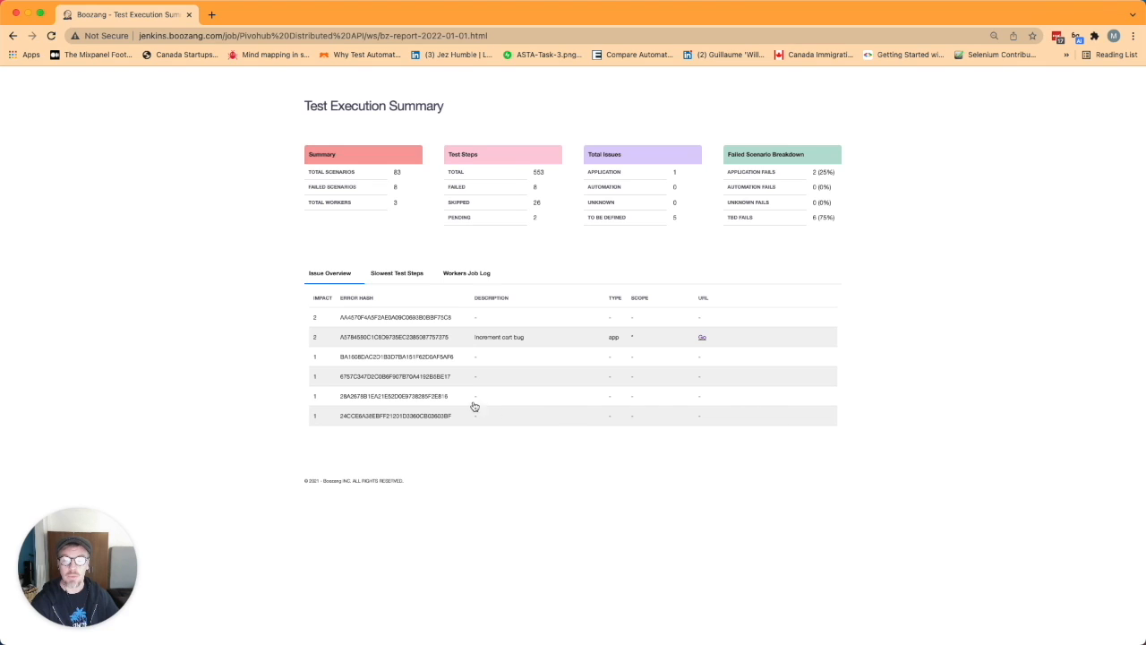
Review the report's slowest test steps, workers job log and issue overview, and go back to the workspace.
{"action": "left_click", "coordinate": [387, 273]}
{"action": "left_click", "coordinate": [484, 272]}
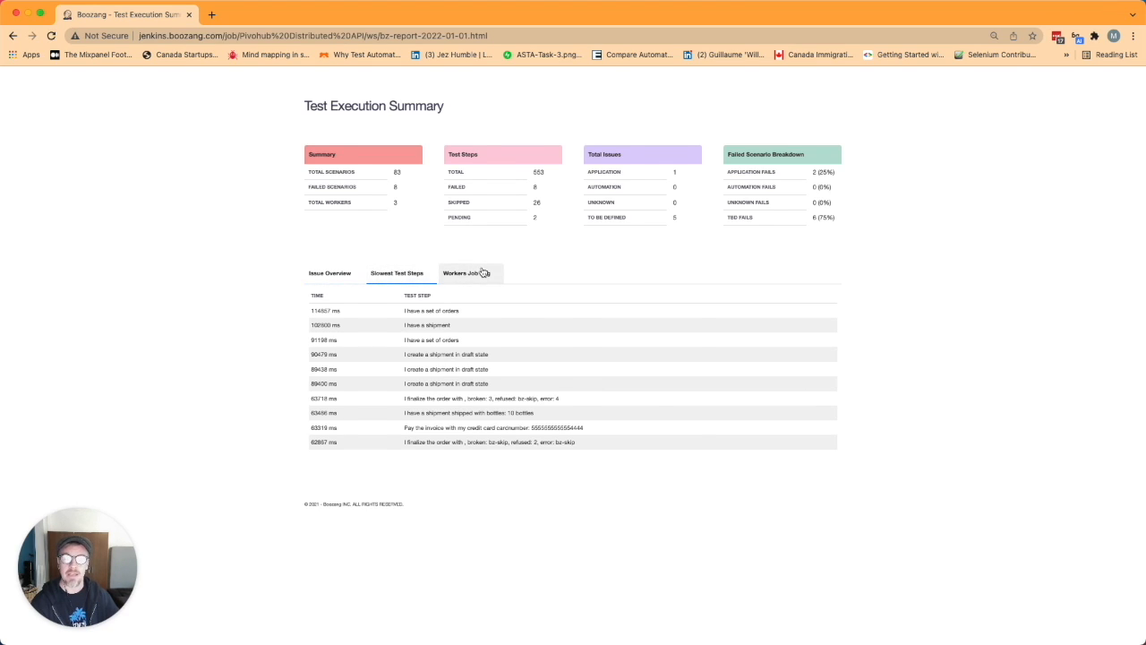
{"action": "left_click", "coordinate": [321, 275]}
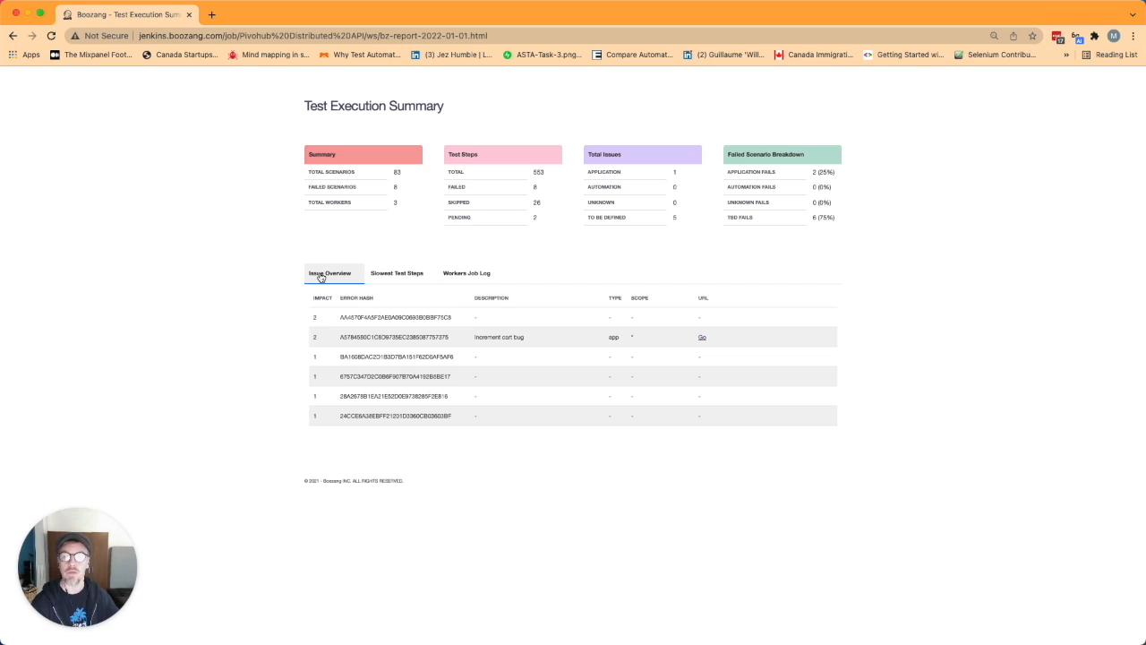
{"action": "left_click", "coordinate": [11, 36]}
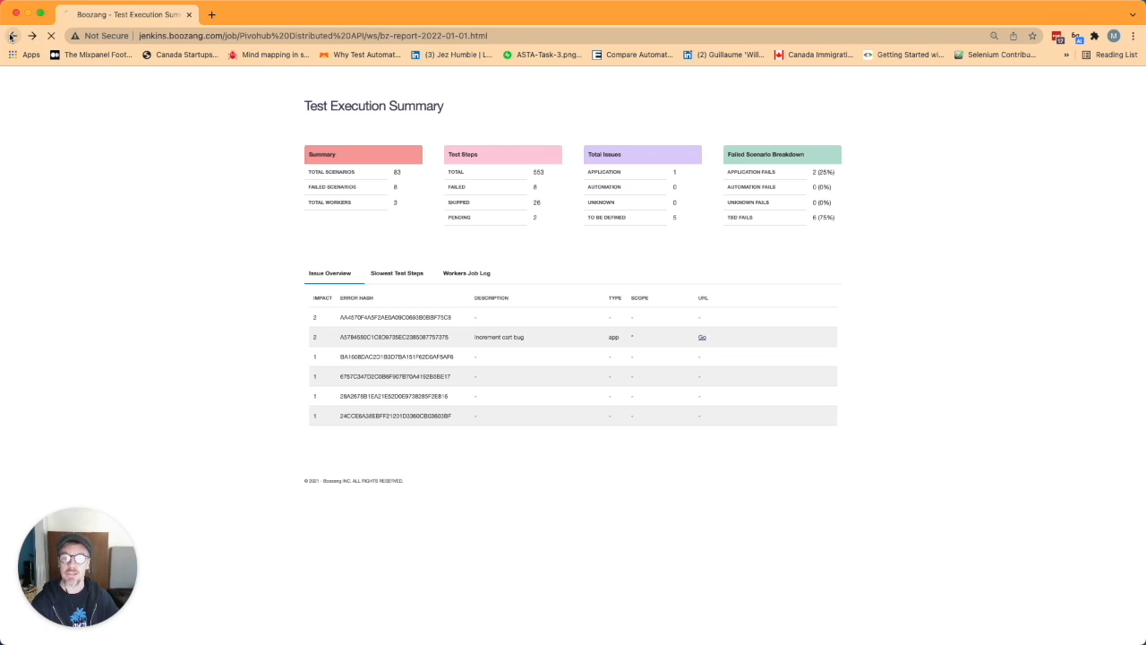